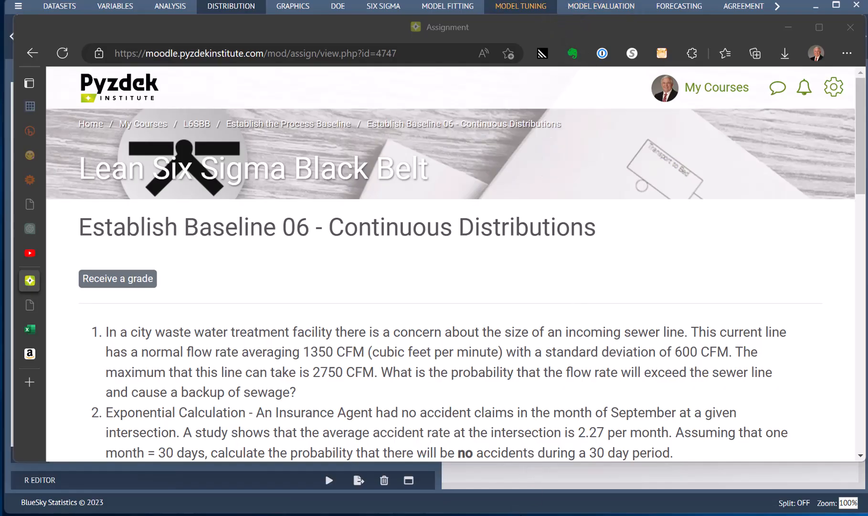
Switch to BlueSky Statistics and start a Normal Probabilities calculation for the variable value 2750
{"action": "left_click", "coordinate": [525, 498]}
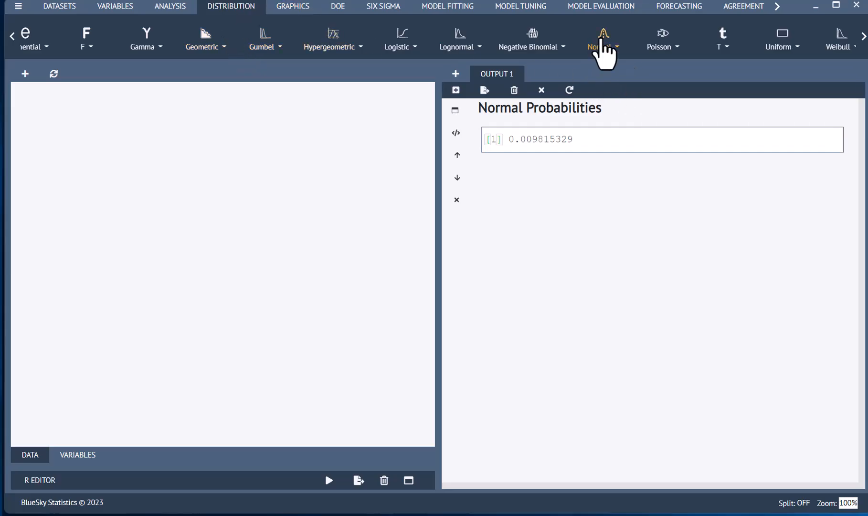
{"action": "left_click", "coordinate": [604, 42]}
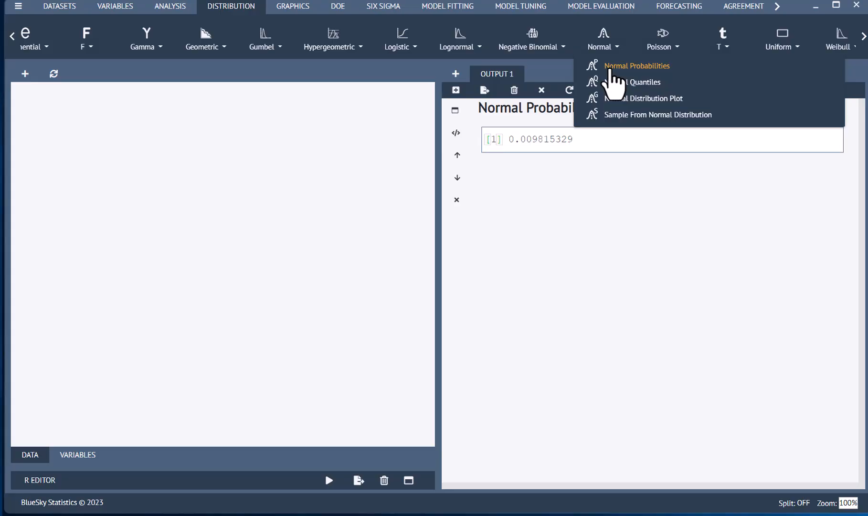
{"action": "left_click", "coordinate": [610, 68]}
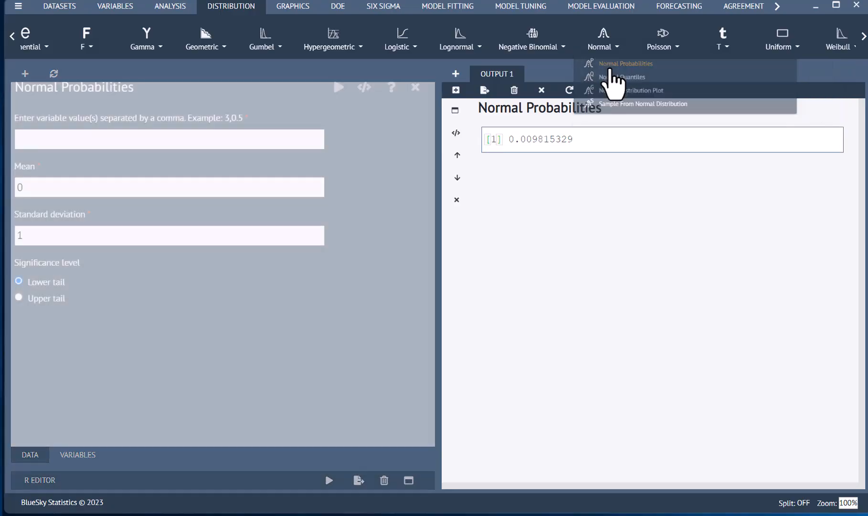
{"action": "left_click", "coordinate": [104, 138]}
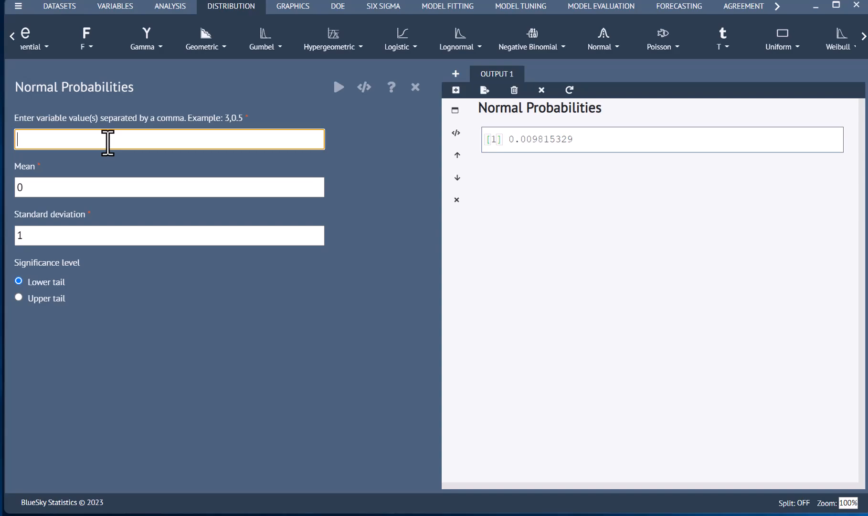
{"action": "type", "text": "2750"}
Set the mean to 1350 and the standard deviation to 600, choose the upper tail, and run the calculation
{"action": "double_click", "coordinate": [51, 191]}
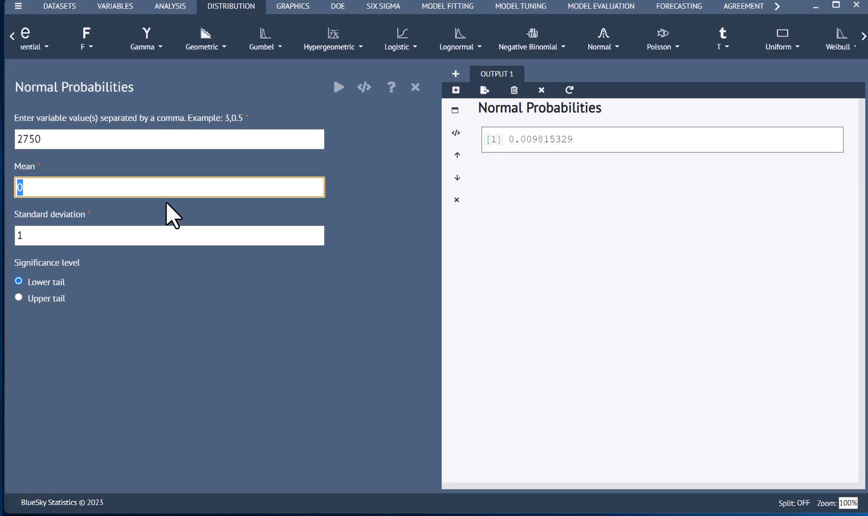
{"action": "type", "text": "1350"}
{"action": "key", "text": "Tab"}
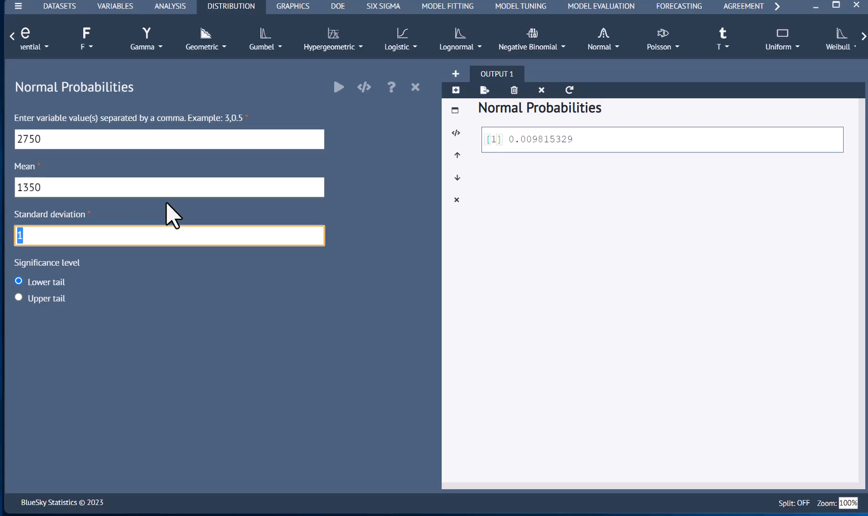
{"action": "type", "text": "600"}
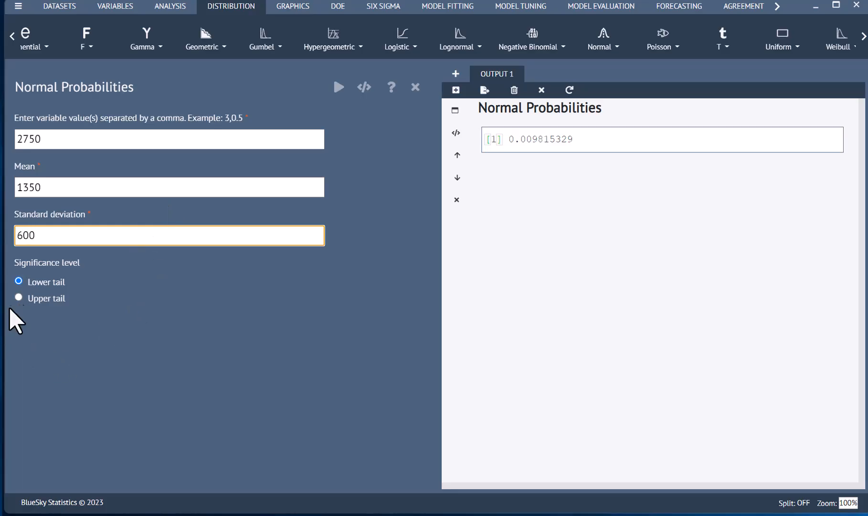
{"action": "left_click", "coordinate": [24, 299]}
{"action": "left_click", "coordinate": [19, 297]}
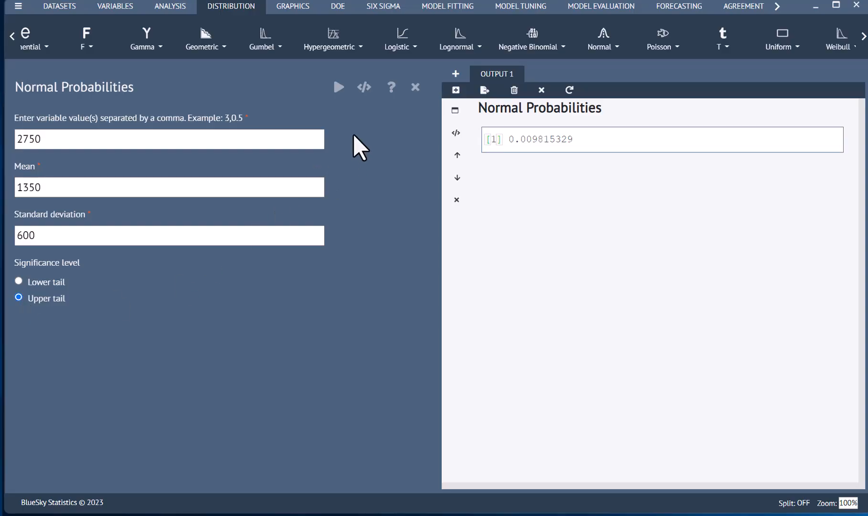
{"action": "left_click", "coordinate": [338, 88]}
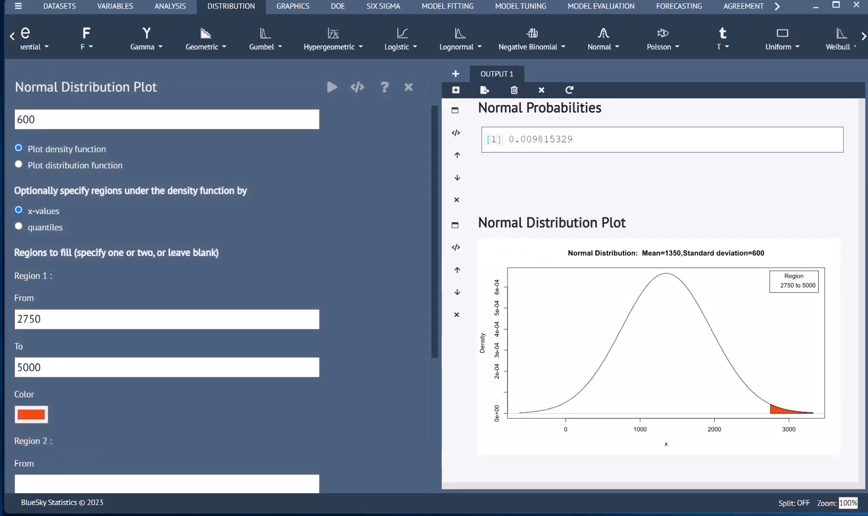
Review the Normal Distribution Plot settings, from the mean and standard deviation through the fill regions
{"action": "left_click", "coordinate": [605, 48]}
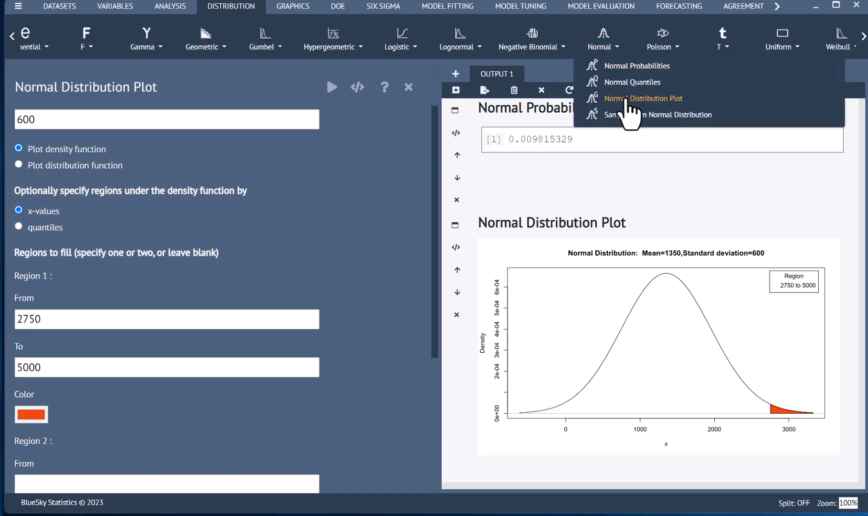
{"action": "left_click", "coordinate": [343, 189]}
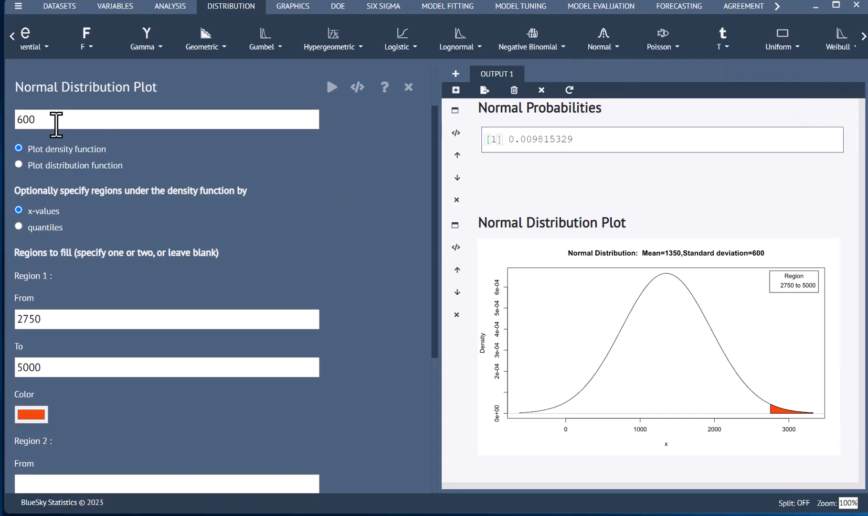
{"action": "scroll", "coordinate": [56, 124], "scroll_direction": "up", "scroll_amount": 2}
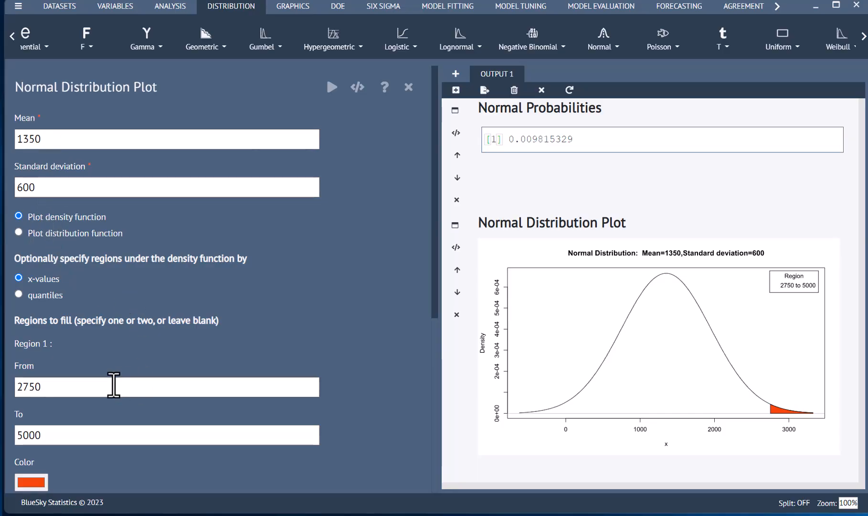
{"action": "scroll", "coordinate": [112, 362], "scroll_direction": "down", "scroll_amount": 1}
{"action": "scroll", "coordinate": [120, 372], "scroll_direction": "down", "scroll_amount": 4}
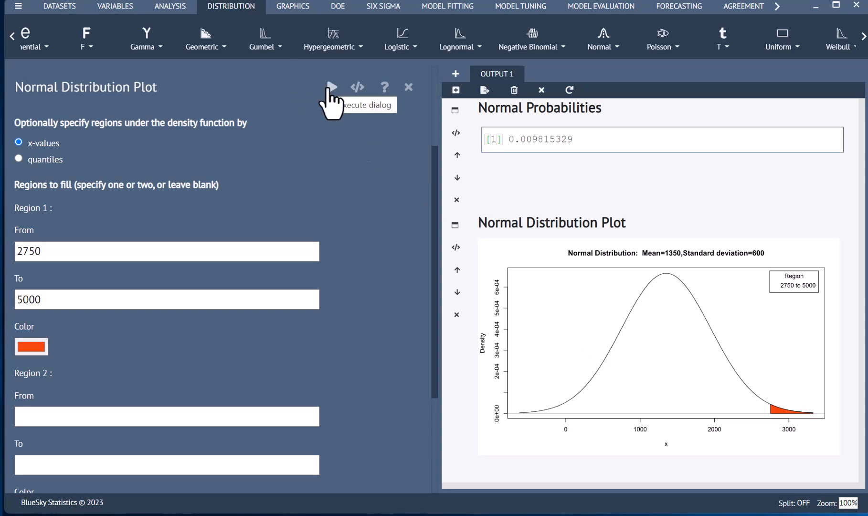
Open the normal distribution plot in a new window and move that window fully into view
{"action": "right_click", "coordinate": [678, 358]}
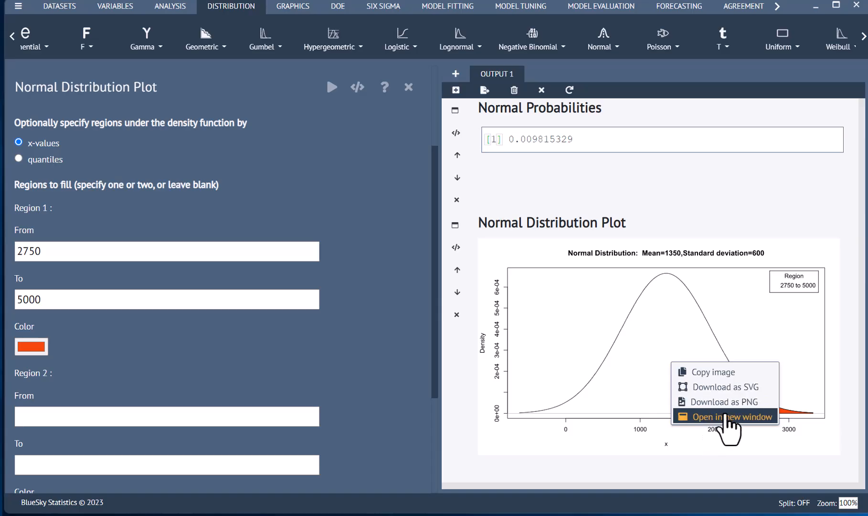
{"action": "left_click", "coordinate": [725, 417]}
{"action": "left_click_drag", "start_coordinate": [754, 141], "coordinate": [408, 68]}
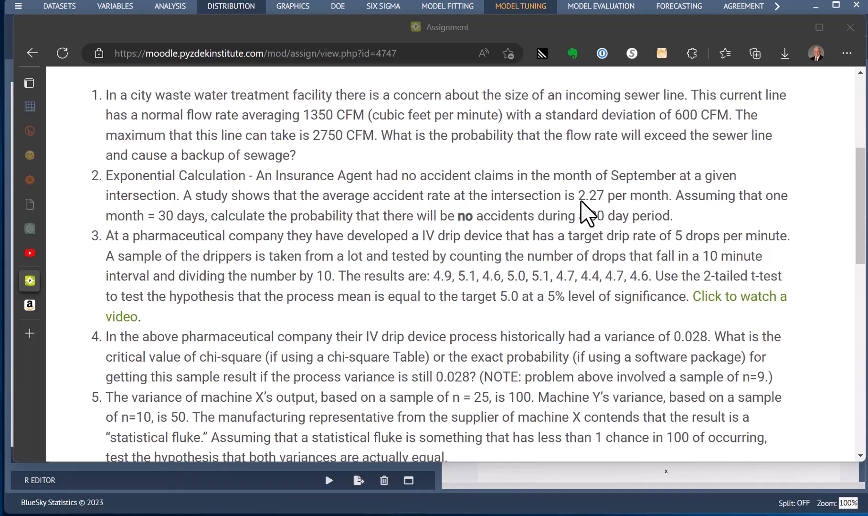
Highlight "2.27 per month" in the assignment's question 2, then switch to BlueSky Statistics and view the available exponential distribution functions
{"action": "left_click_drag", "start_coordinate": [578, 195], "coordinate": [669, 195]}
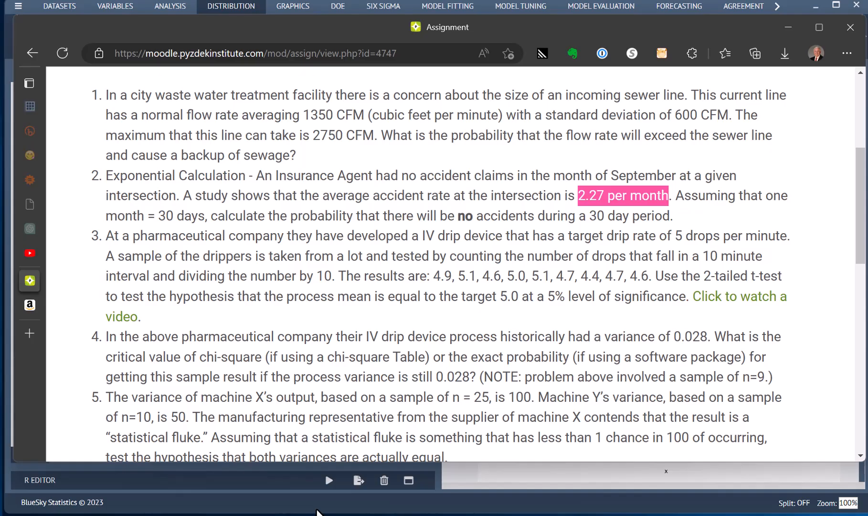
{"action": "left_click", "coordinate": [317, 505]}
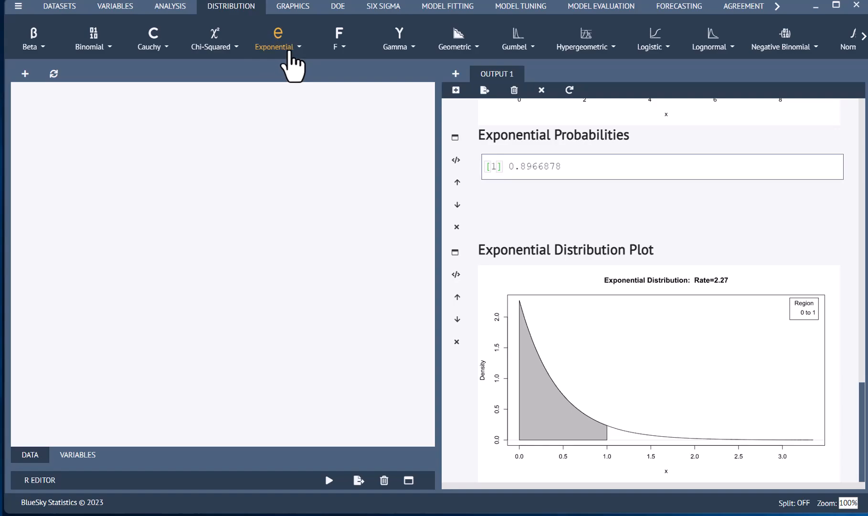
{"action": "left_click", "coordinate": [286, 44]}
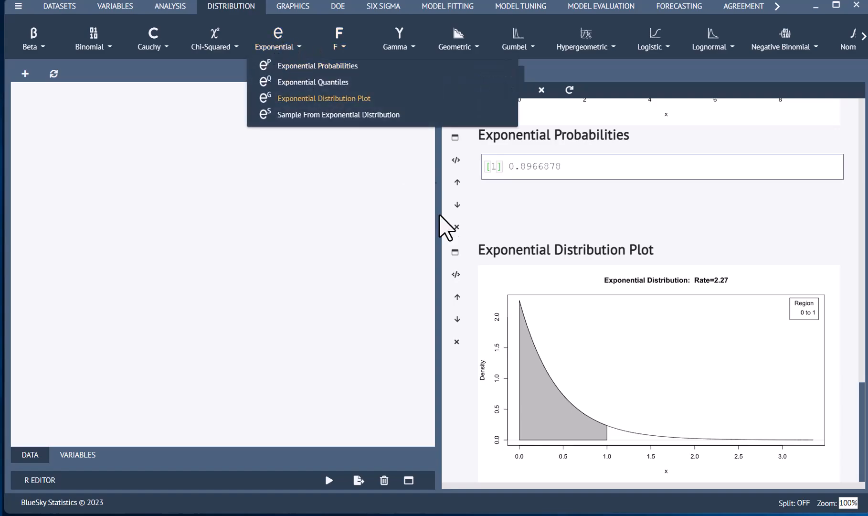
{"action": "left_click", "coordinate": [507, 210]}
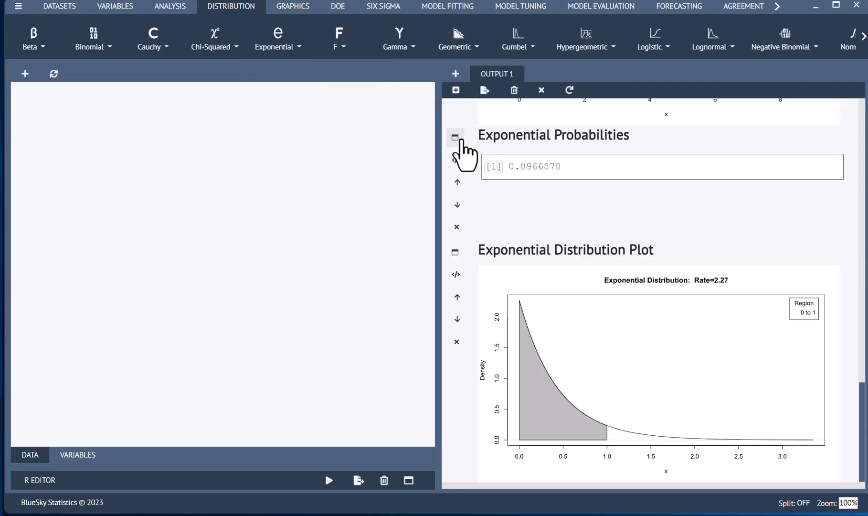
Reopen the Exponential Probabilities settings from its output, highlight the resulting probability, and close the settings
{"action": "left_click", "coordinate": [455, 138]}
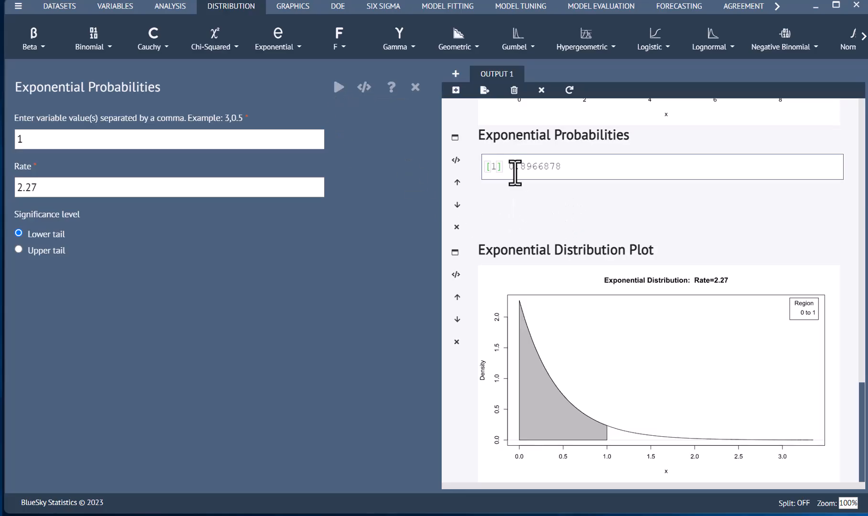
{"action": "left_click_drag", "start_coordinate": [509, 165], "coordinate": [580, 168]}
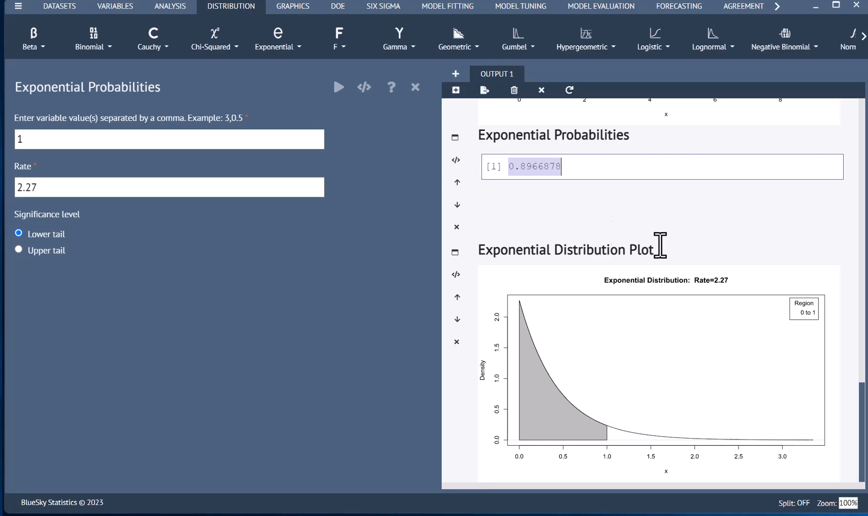
{"action": "left_click", "coordinate": [415, 87]}
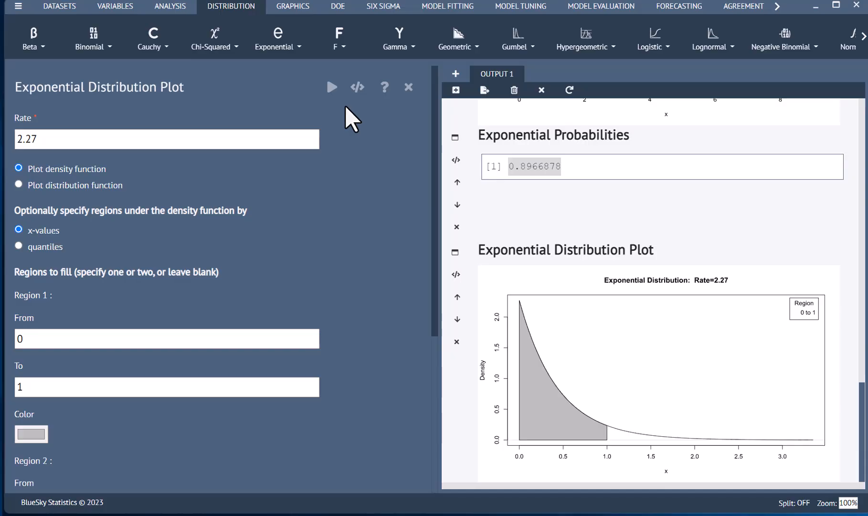
Inspect the exponential distribution plot enlarged in a separate window, return to the main window, and close the plot's settings
{"action": "left_click", "coordinate": [279, 43]}
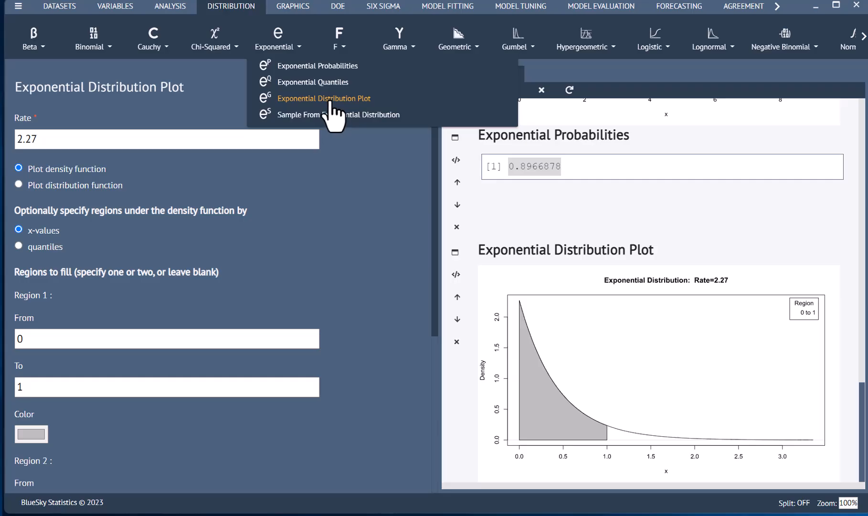
{"action": "left_click", "coordinate": [393, 236]}
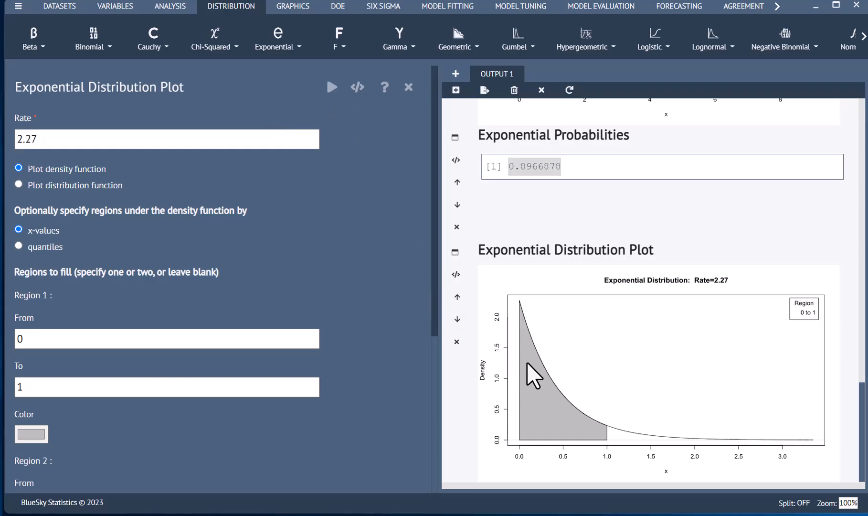
{"action": "right_click", "coordinate": [572, 377]}
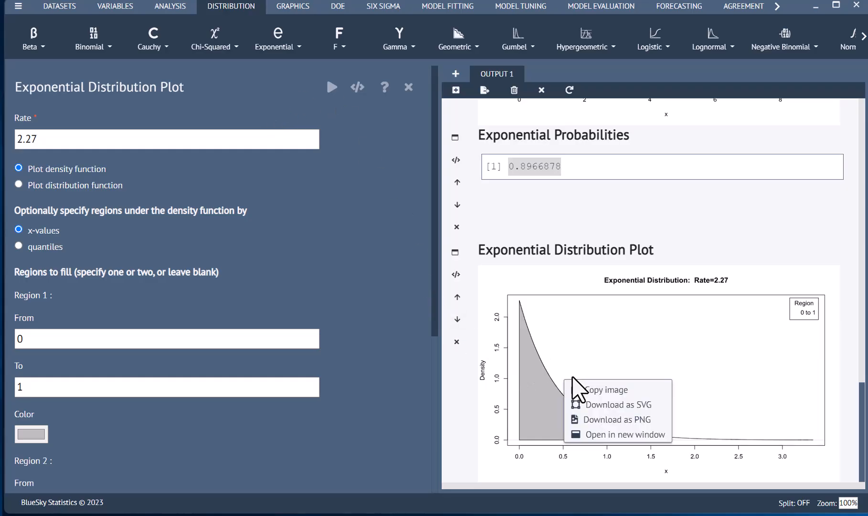
{"action": "left_click", "coordinate": [592, 435]}
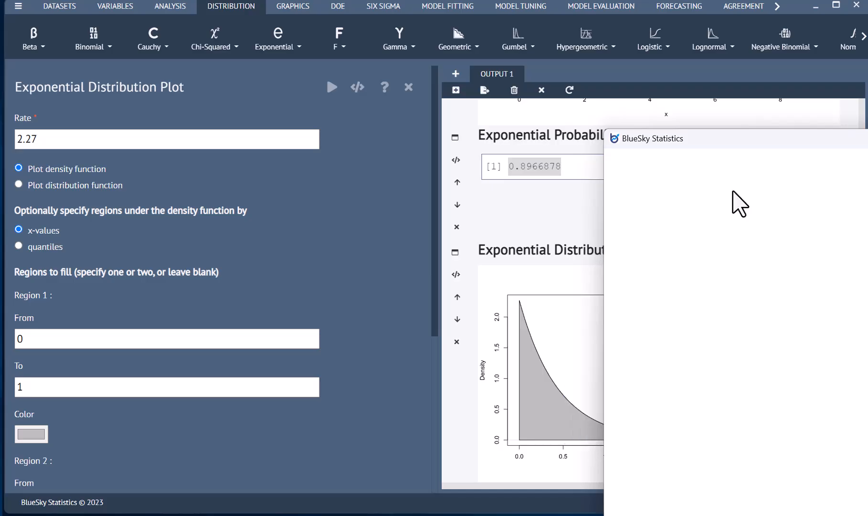
{"action": "left_click_drag", "start_coordinate": [777, 135], "coordinate": [401, 68]}
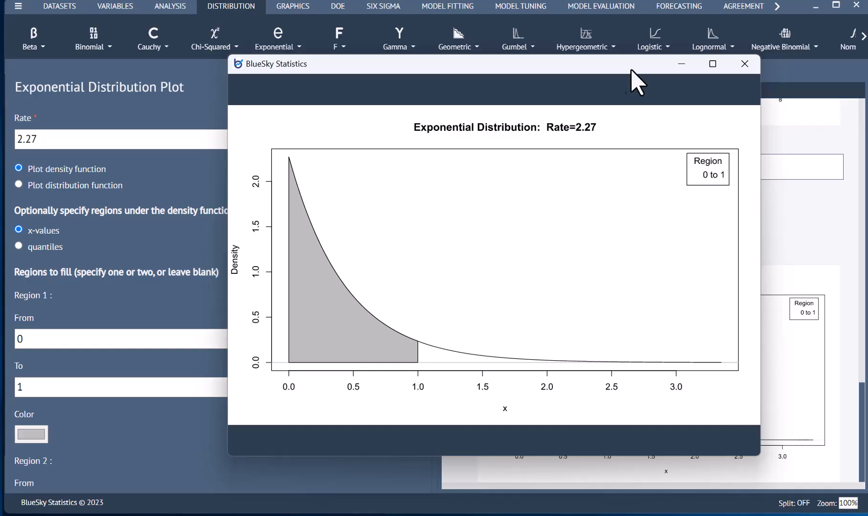
{"action": "left_click", "coordinate": [794, 240]}
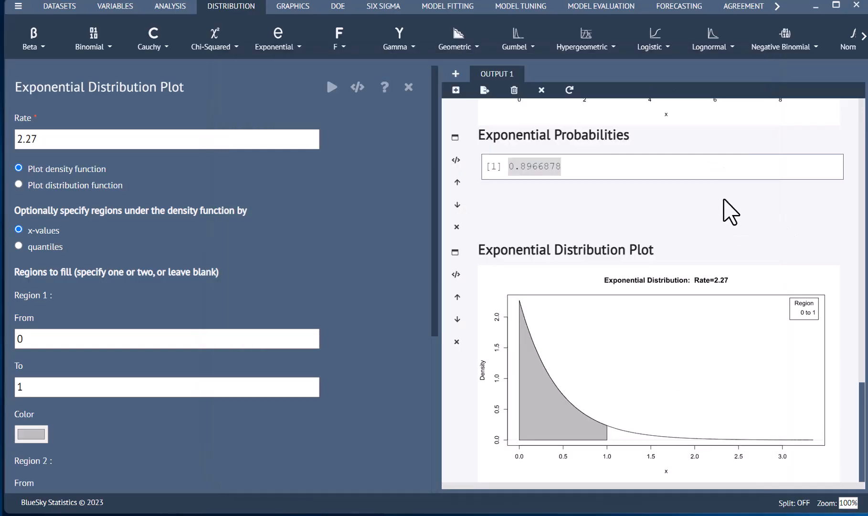
{"action": "left_click", "coordinate": [571, 170]}
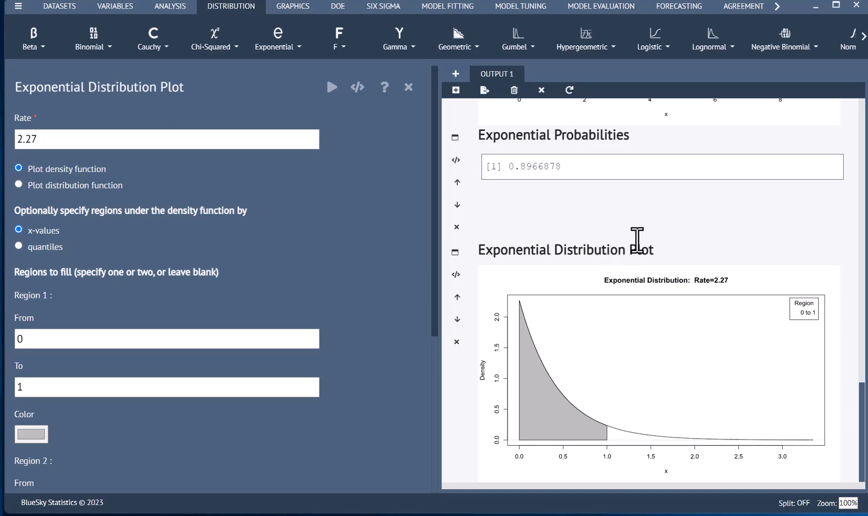
{"action": "left_click", "coordinate": [408, 87]}
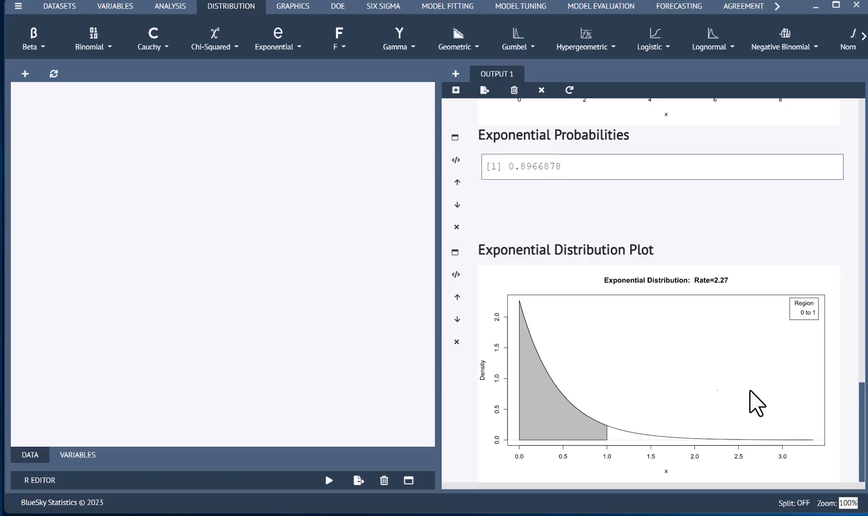
Reopen the settings of the Poisson Tail Probabilities and Poisson Distribution Plot results from their outputs to review them
{"action": "left_click_drag", "start_coordinate": [865, 420], "coordinate": [863, 332]}
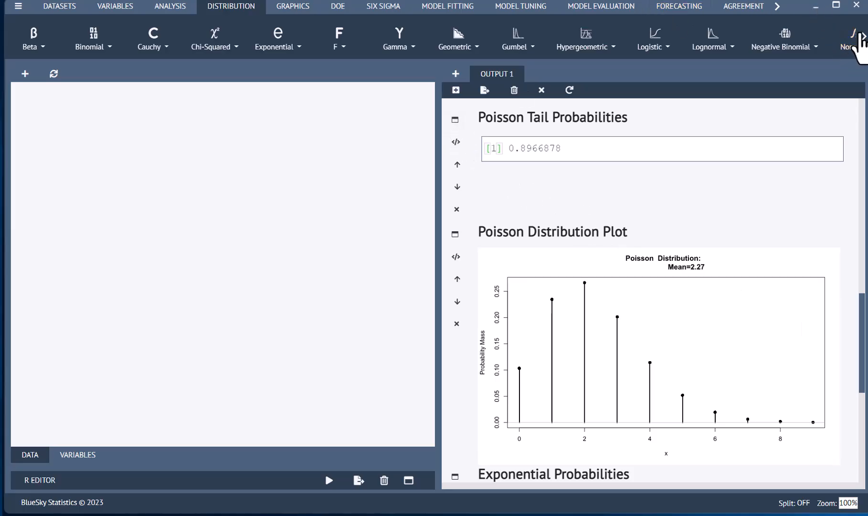
{"action": "left_click", "coordinate": [863, 37]}
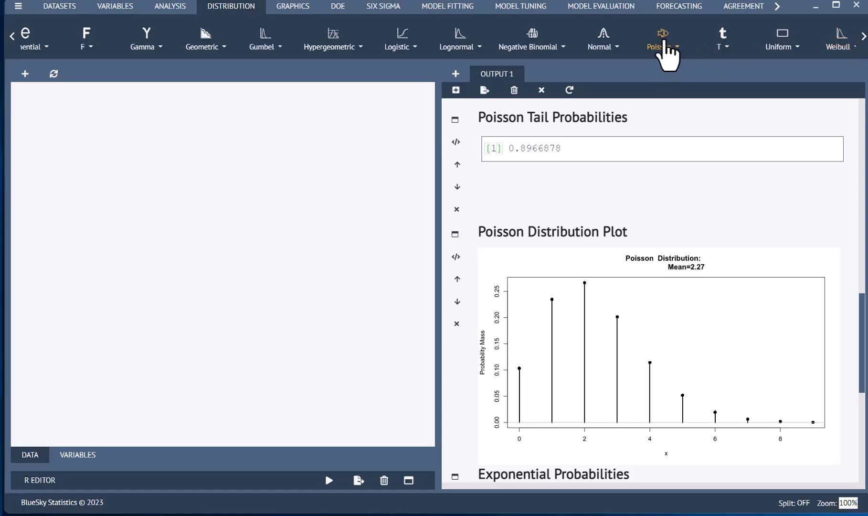
{"action": "left_click", "coordinate": [663, 42]}
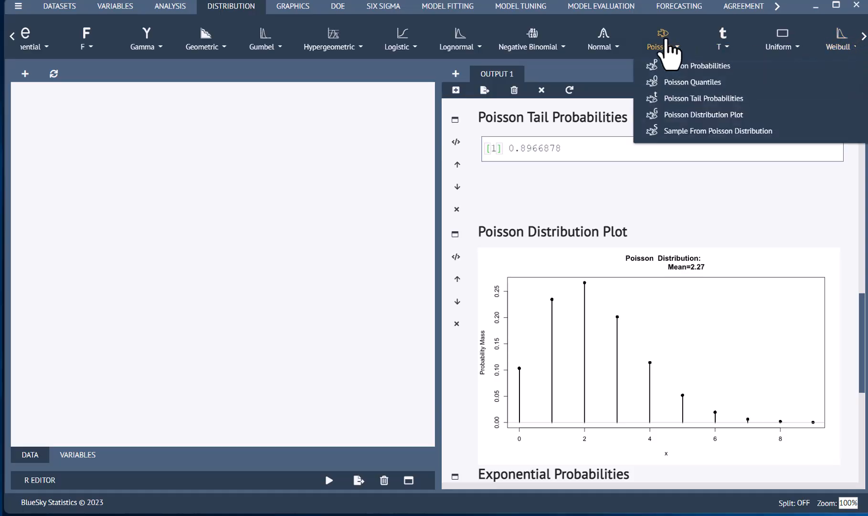
{"action": "left_click", "coordinate": [455, 121]}
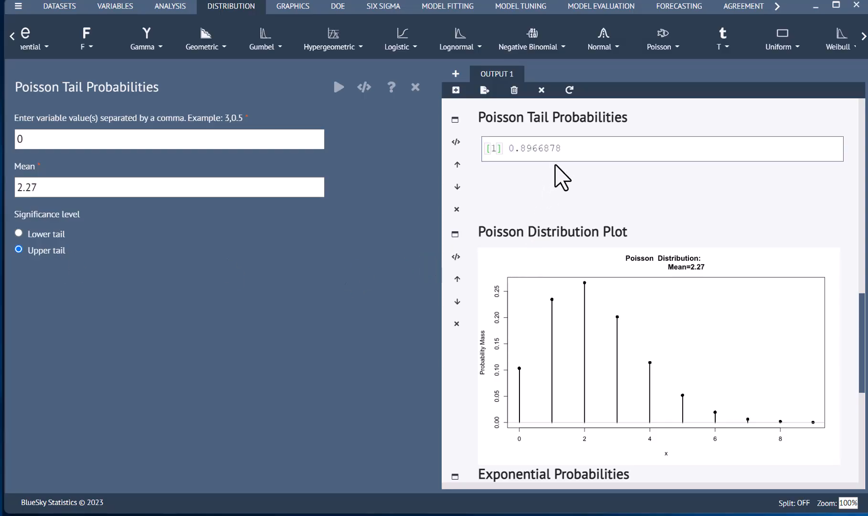
{"action": "left_click", "coordinate": [454, 237]}
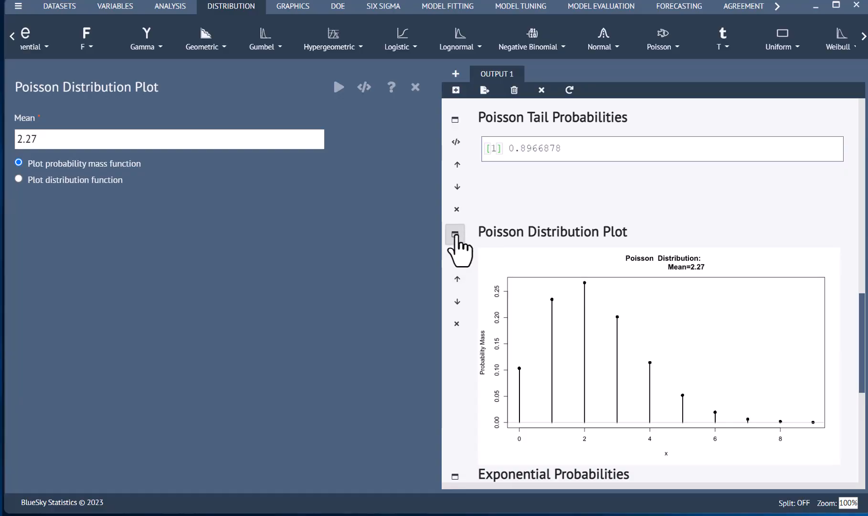
Close the Poisson Distribution Plot settings and highlight the nine drip results in the assignment's question 3
{"action": "left_click", "coordinate": [416, 87]}
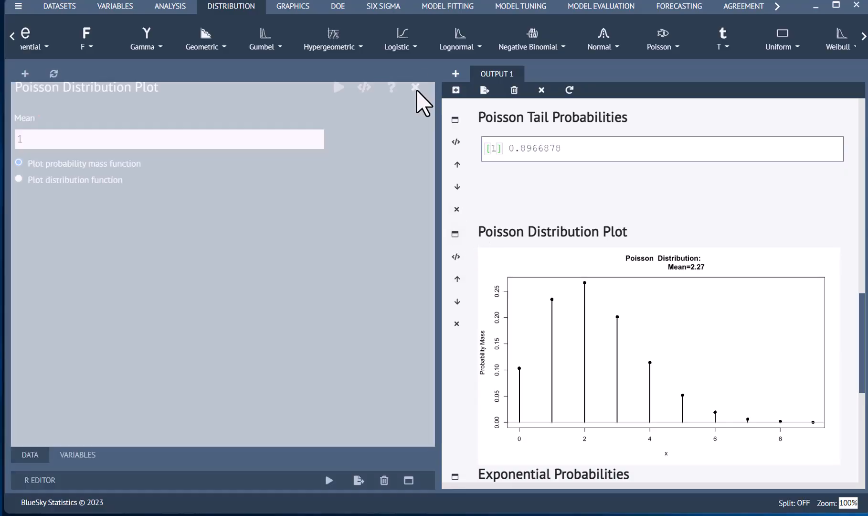
{"action": "left_click", "coordinate": [453, 236]}
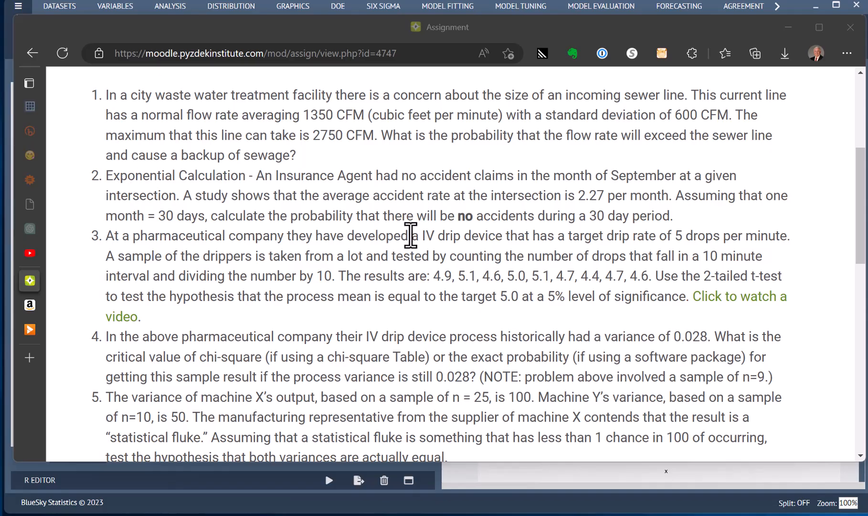
{"action": "left_click_drag", "start_coordinate": [431, 276], "coordinate": [673, 287]}
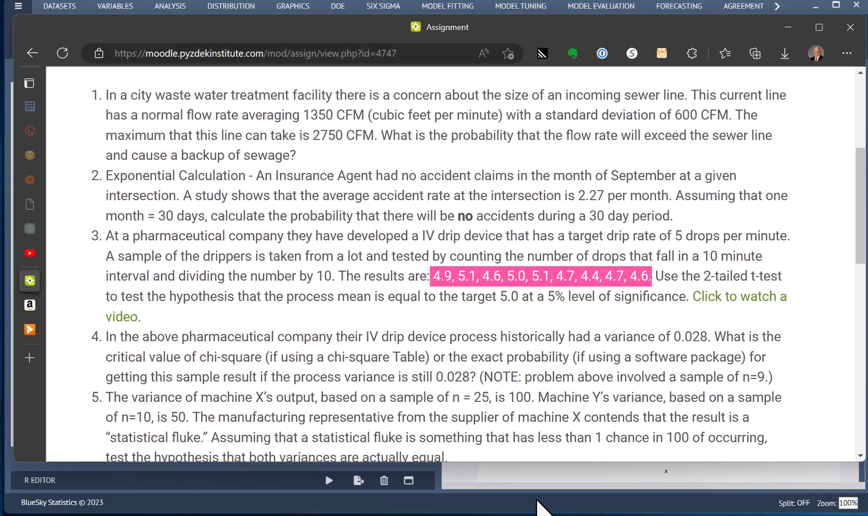
Switch to BlueSky Statistics, open the IV_drips.xlsx dataset, and display its data rows
{"action": "left_click", "coordinate": [537, 500]}
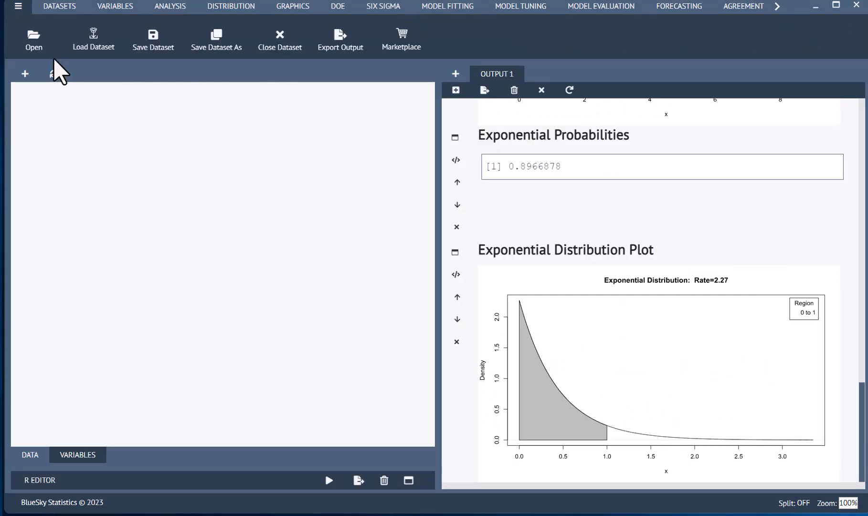
{"action": "left_click", "coordinate": [32, 38]}
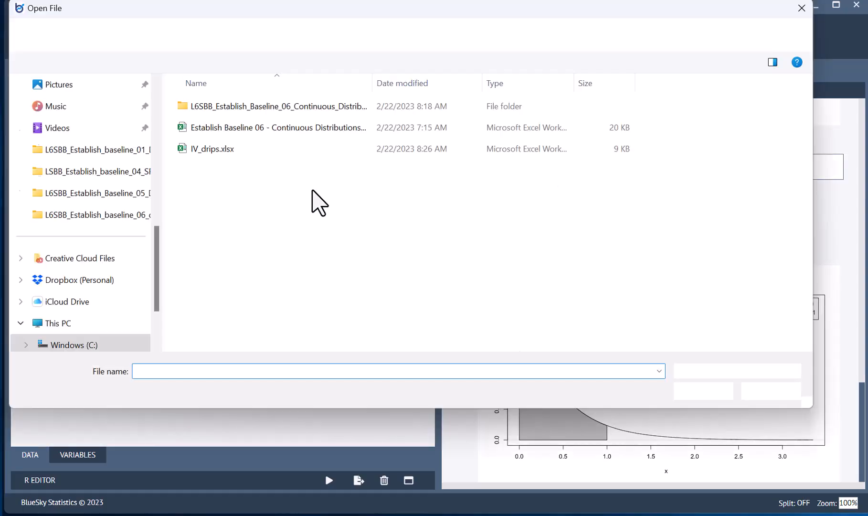
{"action": "left_click", "coordinate": [219, 152]}
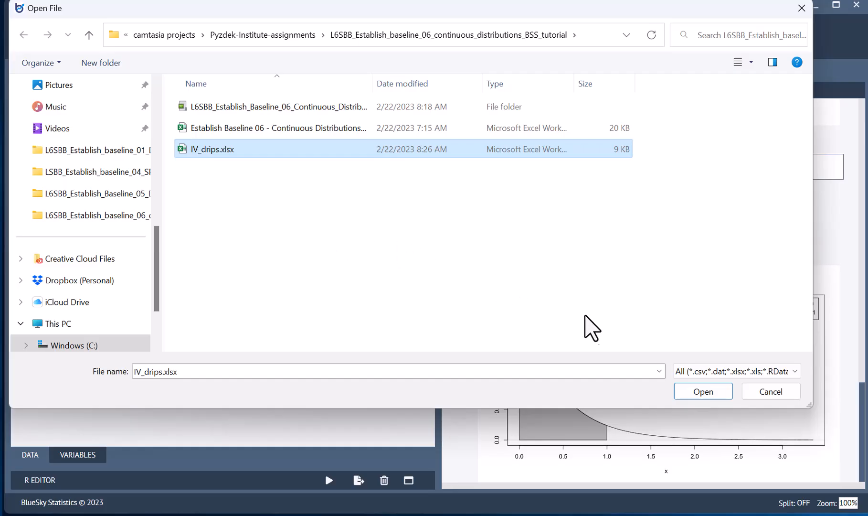
{"action": "left_click", "coordinate": [703, 390]}
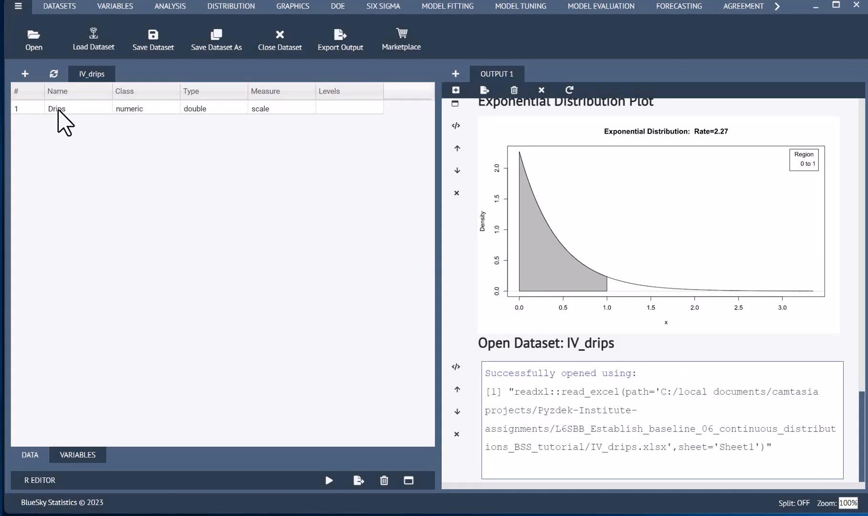
{"action": "left_click", "coordinate": [29, 457]}
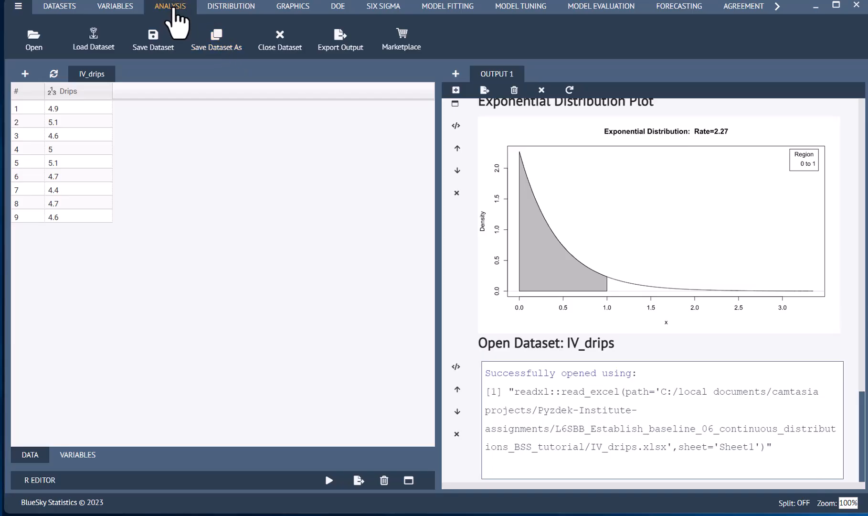
Start a one-sample t-test from the means analyses and select Drips as the variable to test
{"action": "left_click", "coordinate": [177, 13]}
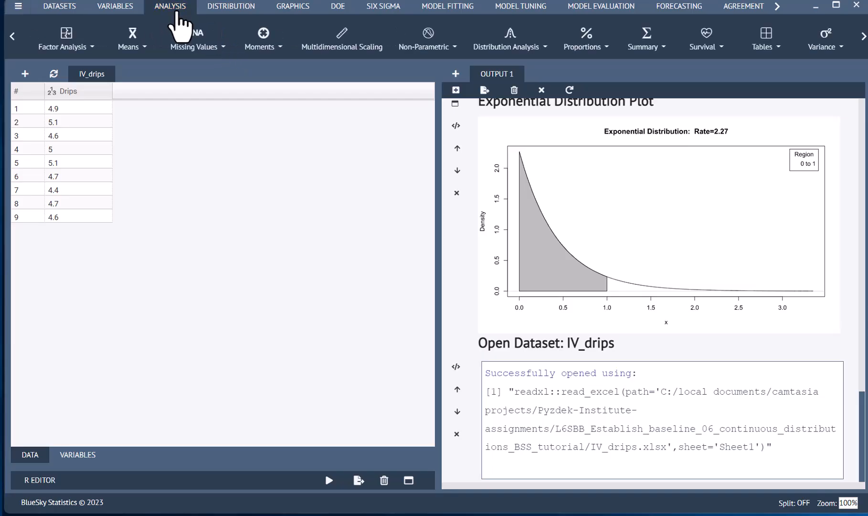
{"action": "left_click", "coordinate": [143, 47]}
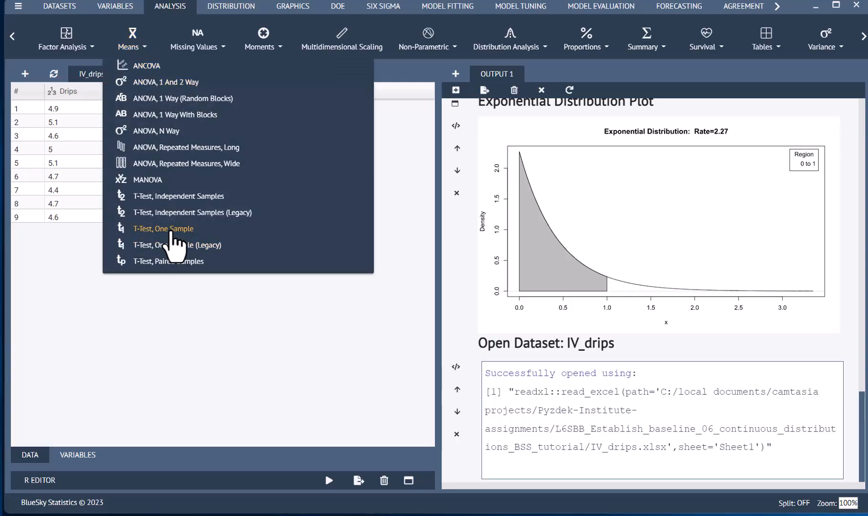
{"action": "left_click", "coordinate": [172, 229]}
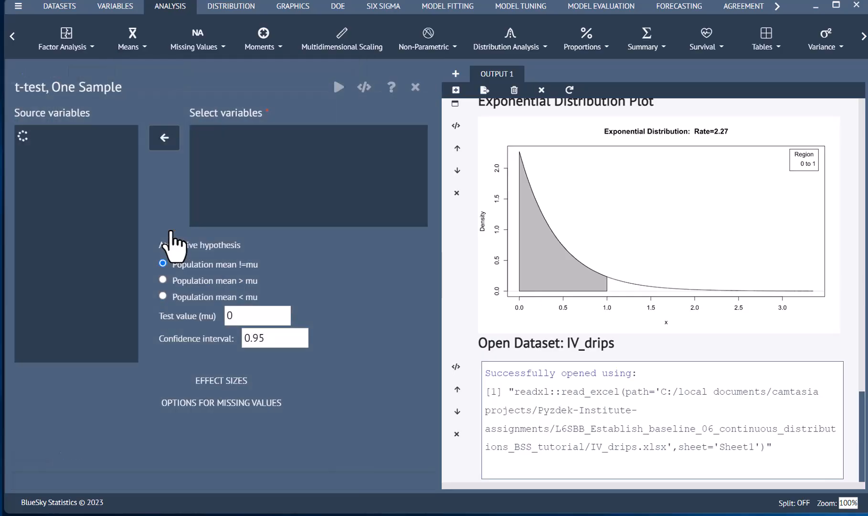
{"action": "left_click", "coordinate": [103, 138]}
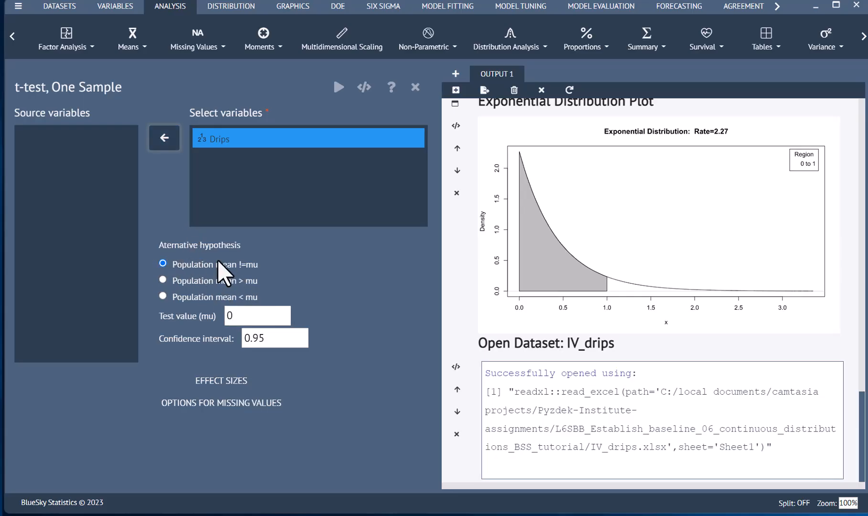
Set the t-test's test value (mu) to 5, run the test, and review its output tables
{"action": "double_click", "coordinate": [231, 316]}
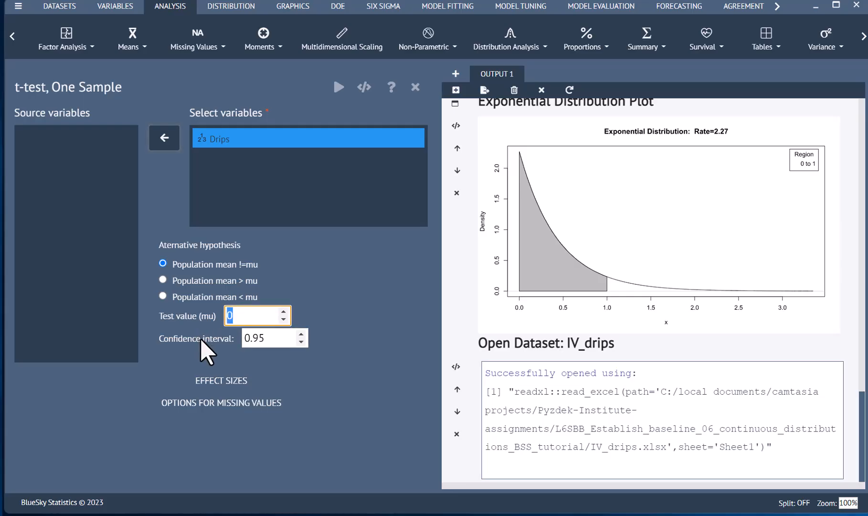
{"action": "type", "text": "5"}
{"action": "left_click", "coordinate": [337, 88]}
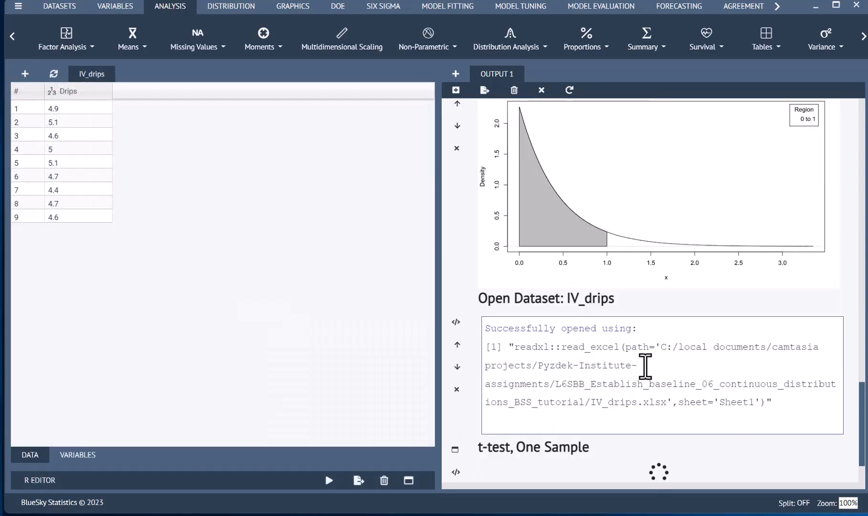
{"action": "scroll", "coordinate": [656, 377], "scroll_direction": "up", "scroll_amount": 2}
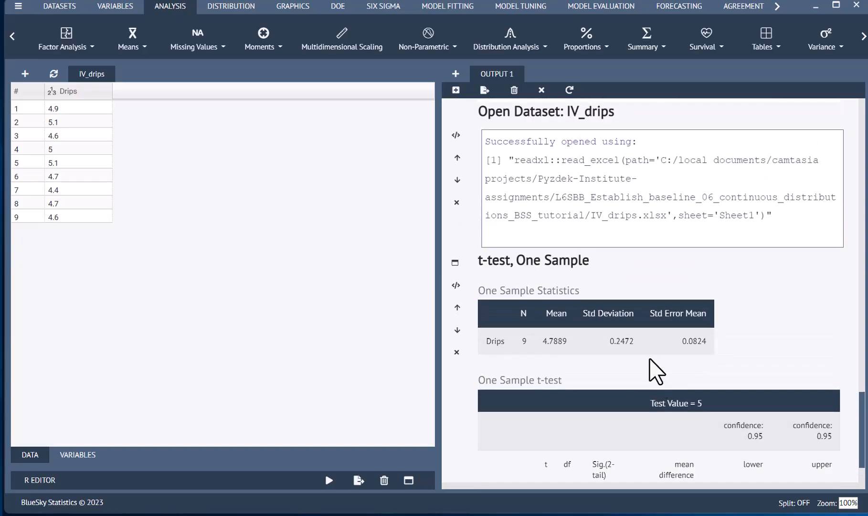
{"action": "scroll", "coordinate": [652, 381], "scroll_direction": "down", "scroll_amount": 2}
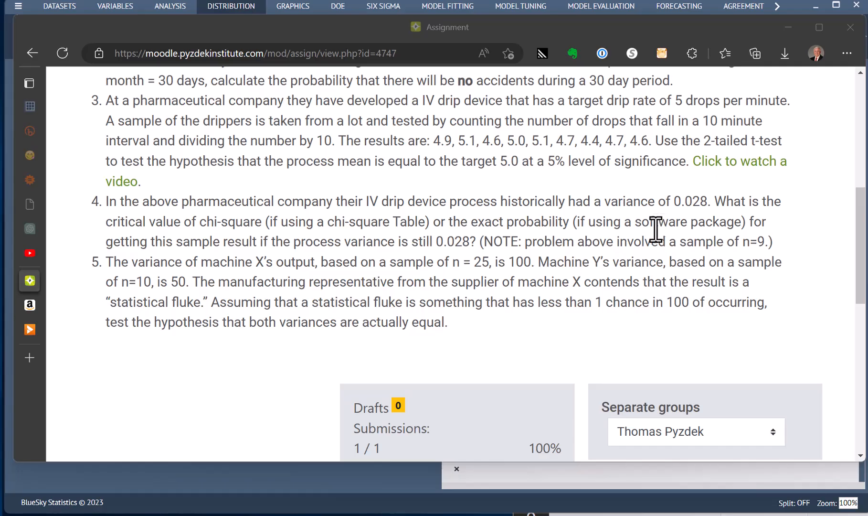
Highlight the historical variance 0.028 in the assignment's question 4 and switch to the Excel answer key workbook
{"action": "left_click_drag", "start_coordinate": [673, 201], "coordinate": [708, 202]}
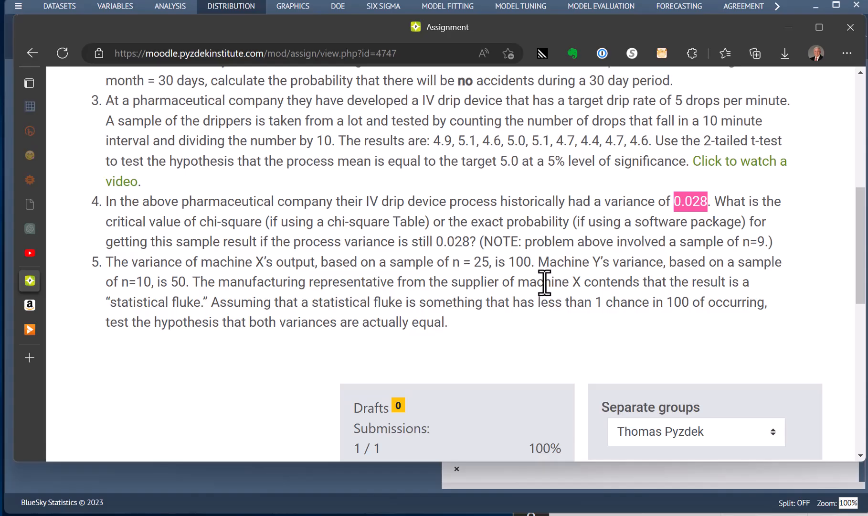
{"action": "left_click", "coordinate": [461, 241]}
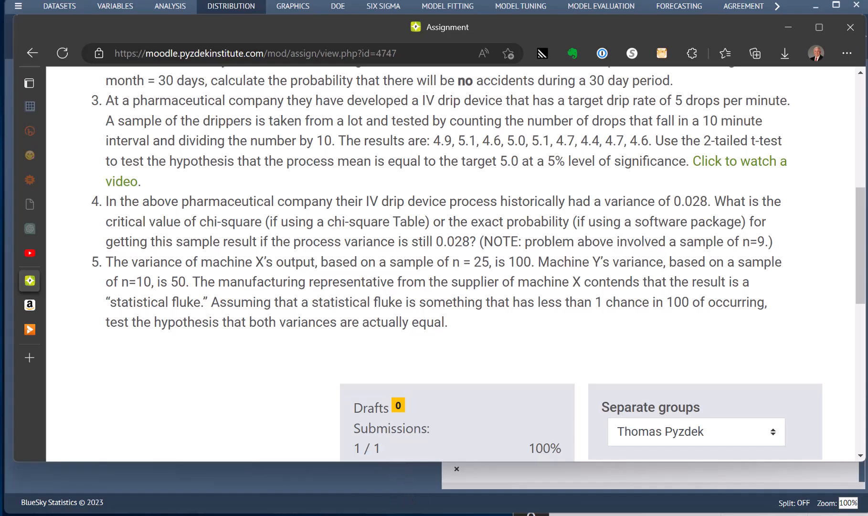
{"action": "key", "text": "alt+Tab"}
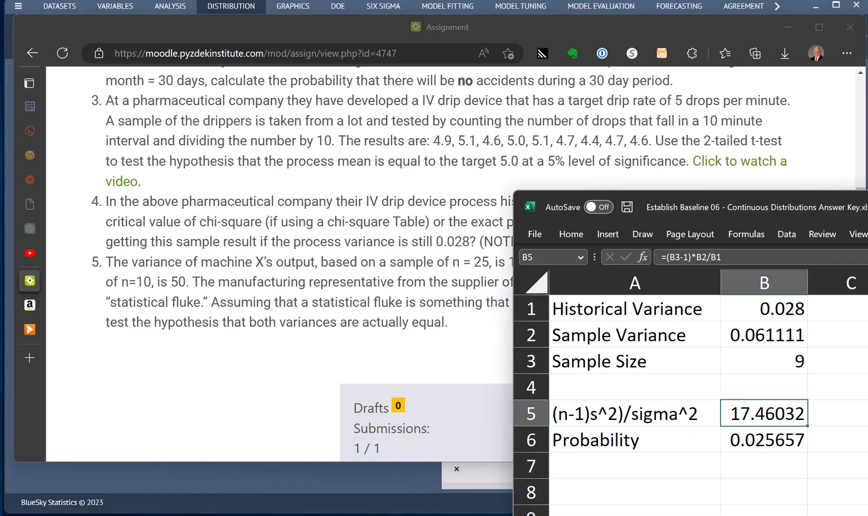
Inspect the contents of the sample variance, historical variance, sample size and (n-1)s^2/sigma^2 cells in column B
{"action": "left_click", "coordinate": [766, 338]}
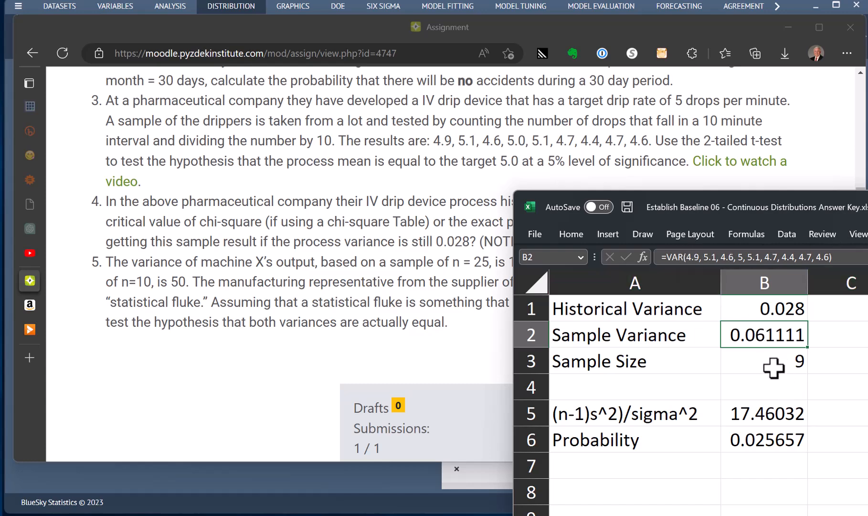
{"action": "left_click", "coordinate": [774, 303]}
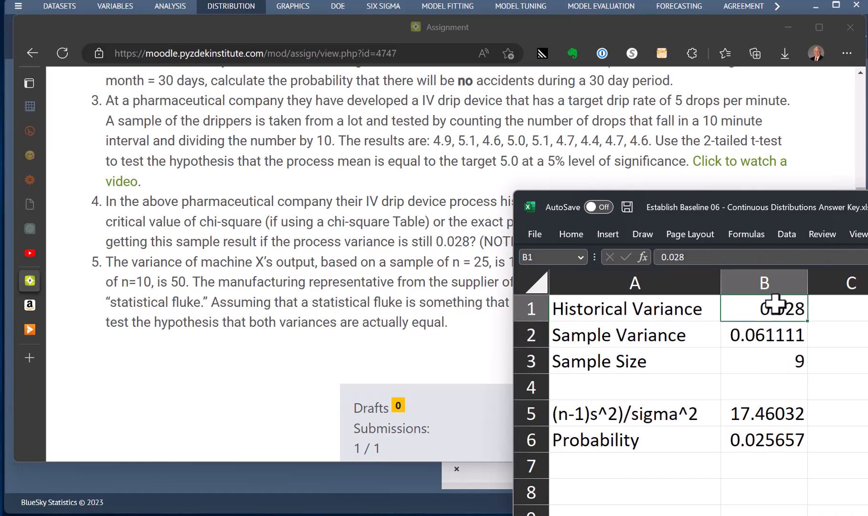
{"action": "left_click", "coordinate": [769, 366]}
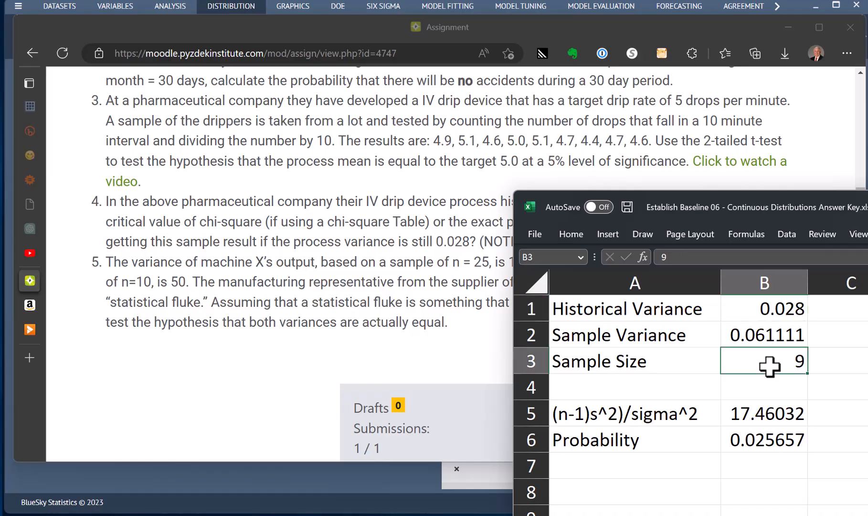
{"action": "left_click", "coordinate": [758, 414]}
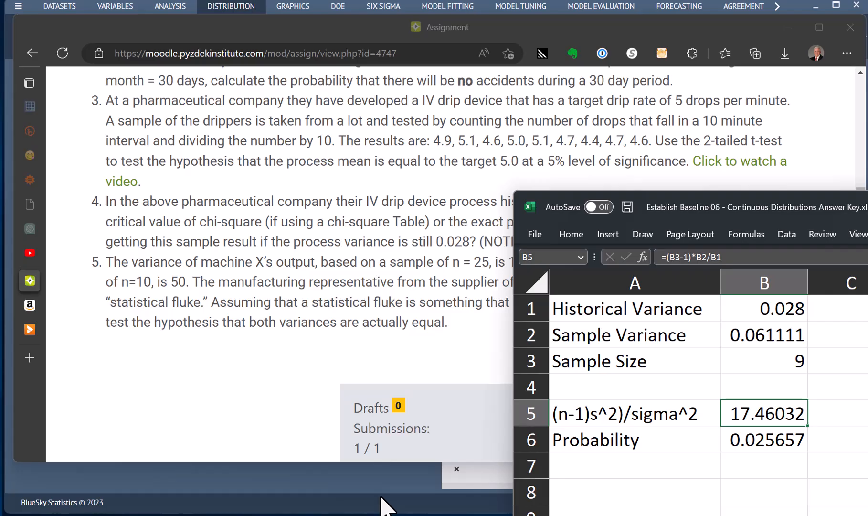
Switch to BlueSky Statistics, check where Chi-Squared Probabilities is found, and highlight its resulting probability in the output
{"action": "left_click", "coordinate": [430, 2]}
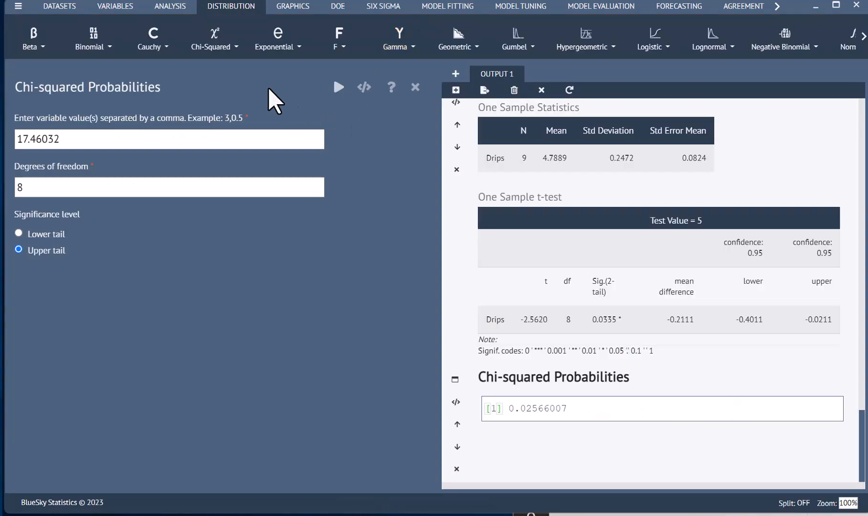
{"action": "left_click", "coordinate": [215, 44]}
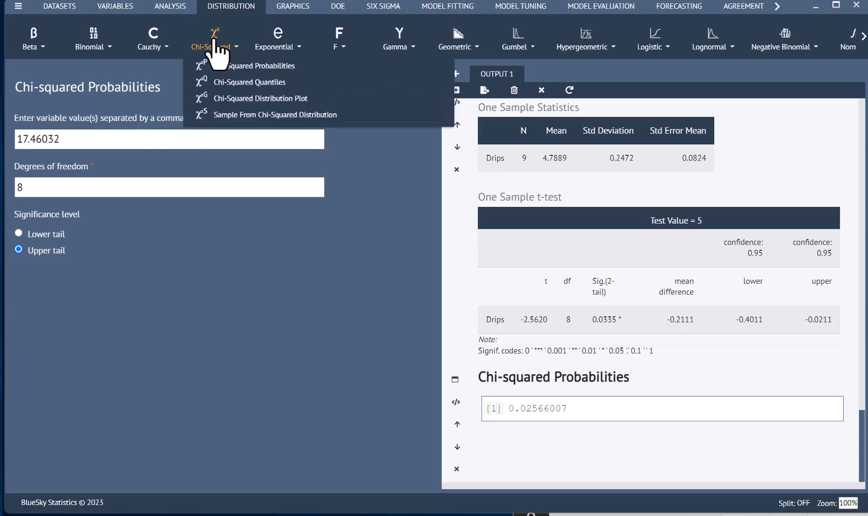
{"action": "left_click", "coordinate": [249, 67]}
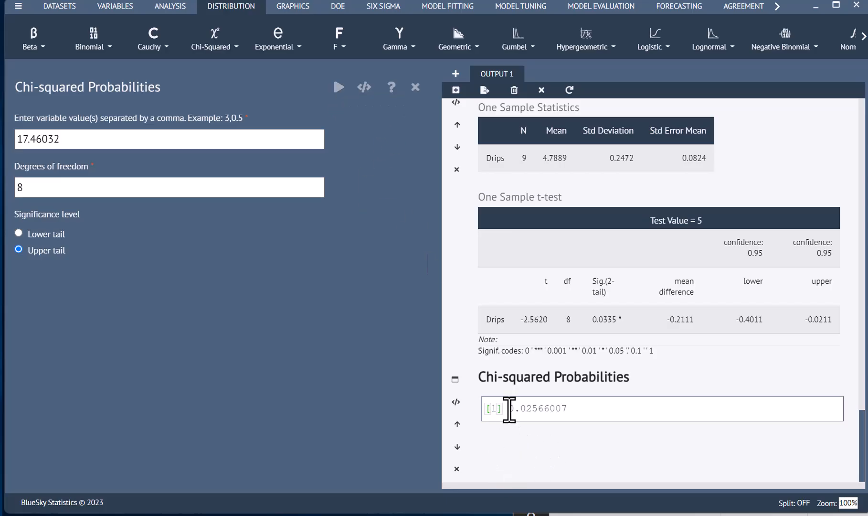
{"action": "double_click", "coordinate": [574, 407]}
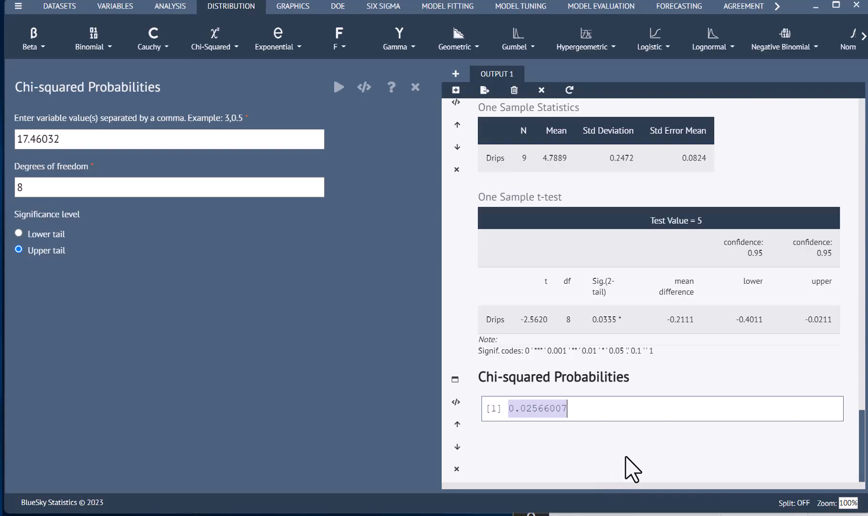
{"action": "left_click", "coordinate": [592, 409]}
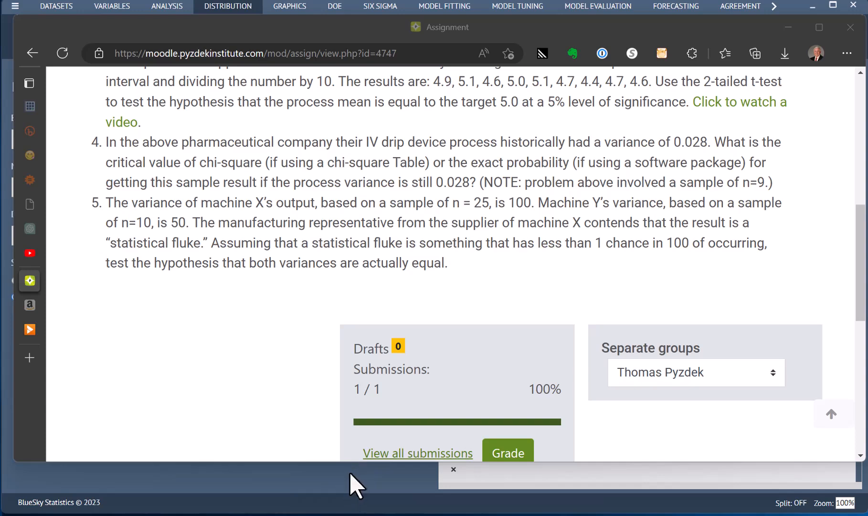
Switch from the assignment's question 5 to BlueSky Statistics to review the F Probabilities settings and output
{"action": "left_click", "coordinate": [358, 485]}
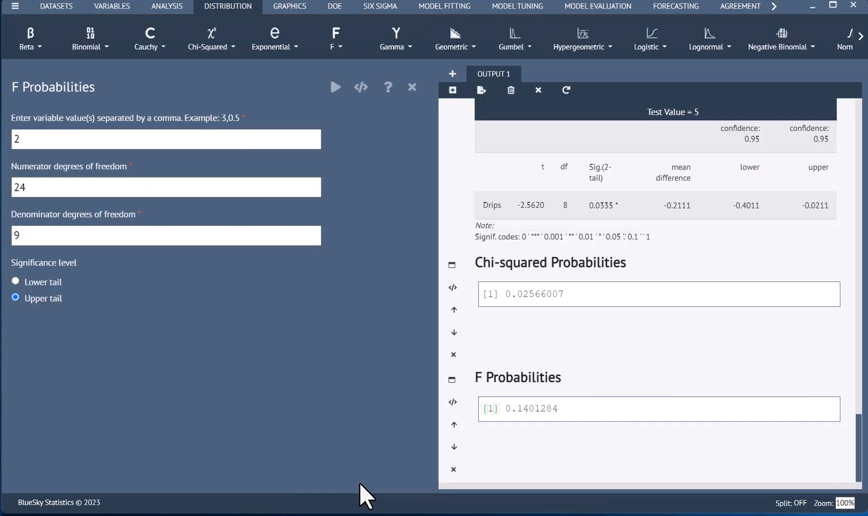